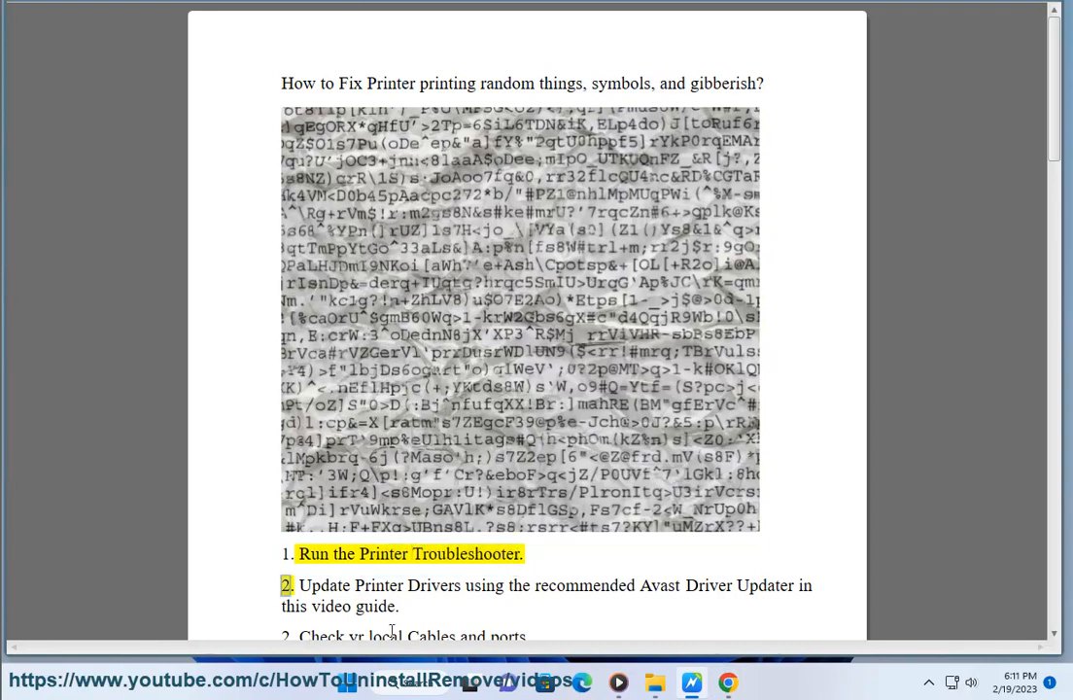
Bring up the Start menu to reach Control Panel.
key(super)
Reach the Printer troubleshooter via Troubleshooting > View all, then cancel and minimize it.
click(574, 433)
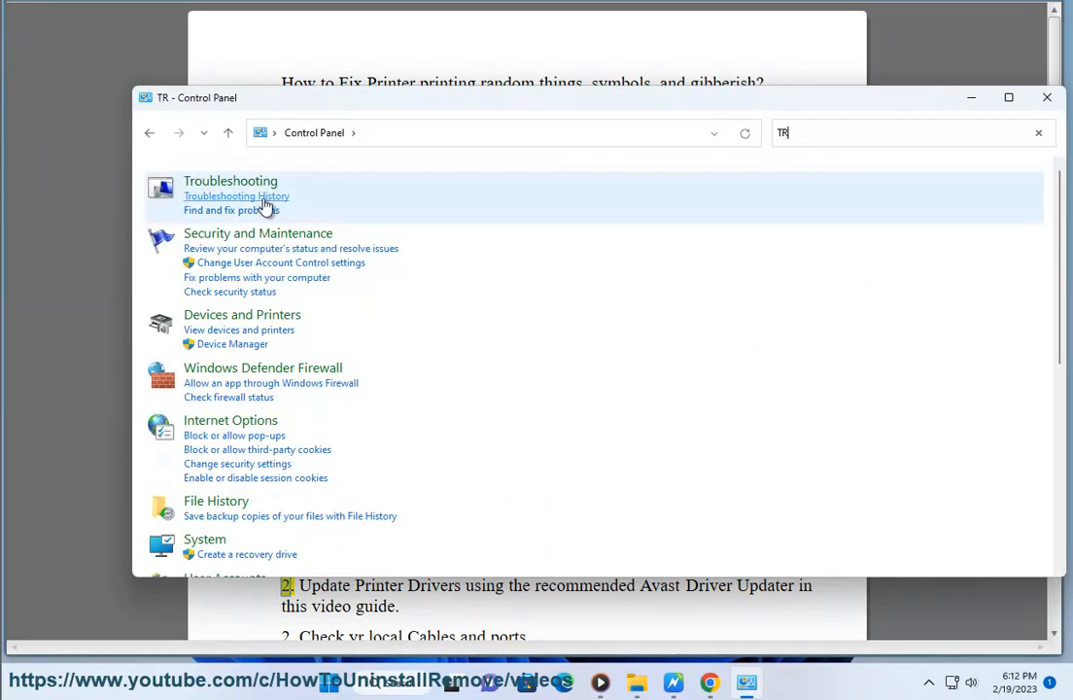
click(254, 184)
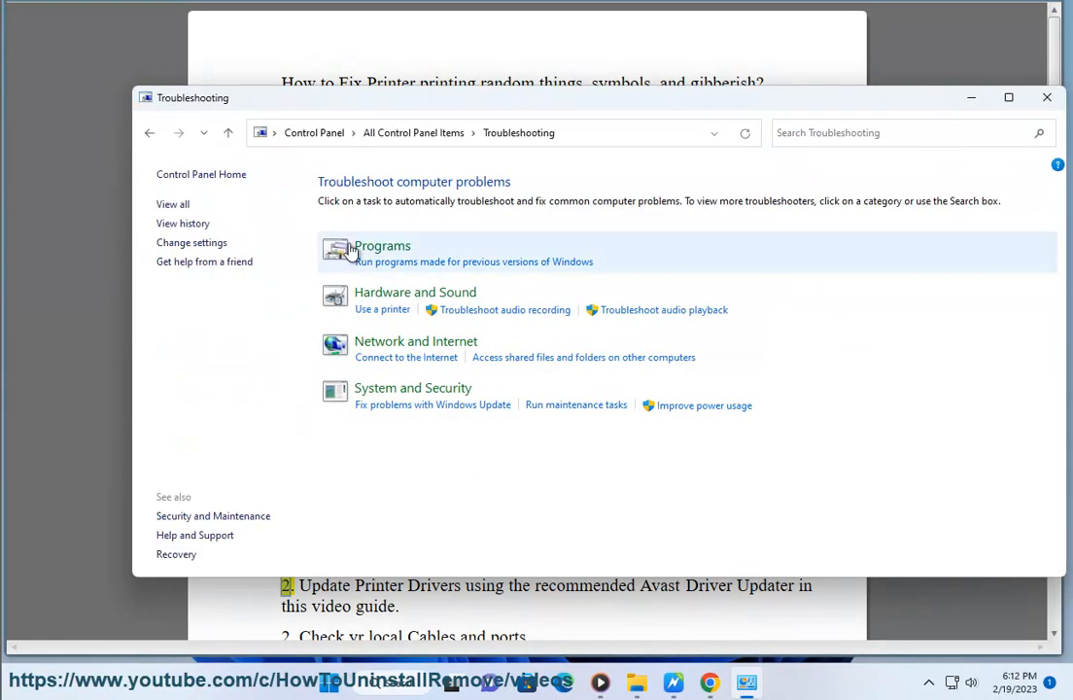
click(174, 205)
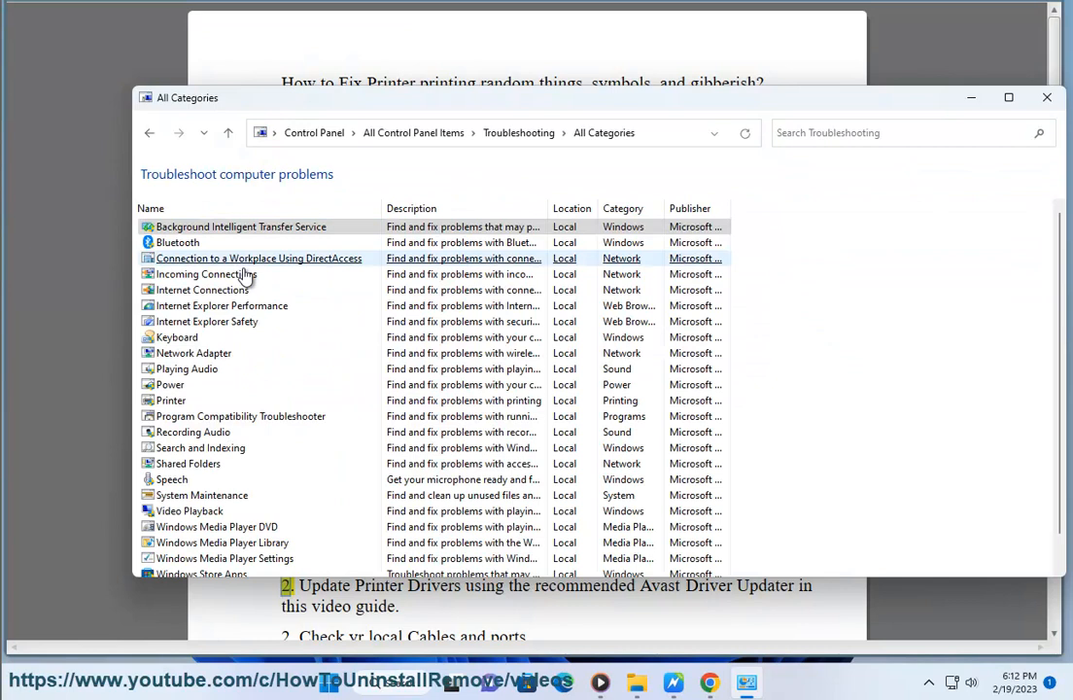
click(175, 400)
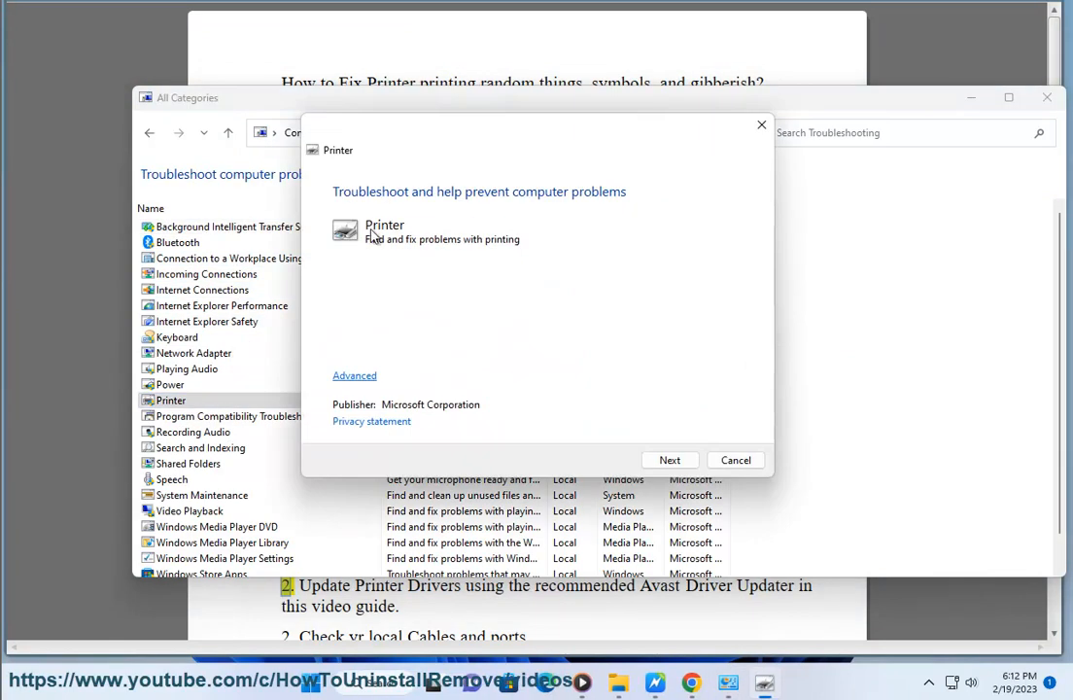
click(742, 452)
click(971, 99)
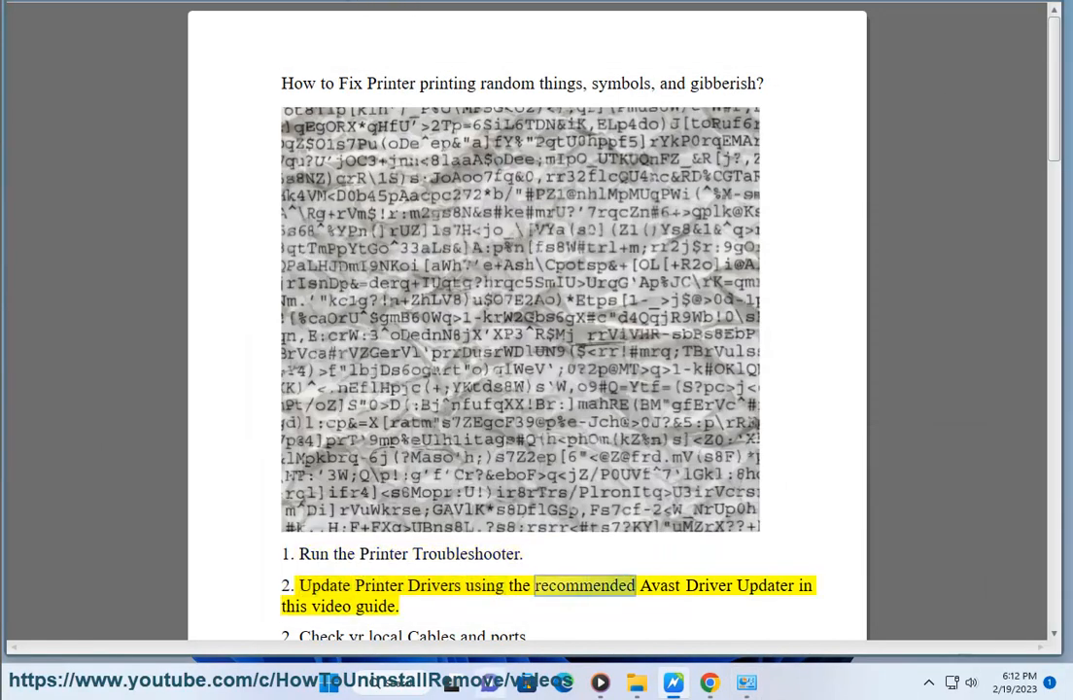
Launch Avast Driver Updater from the search results.
click(390, 690)
click(360, 287)
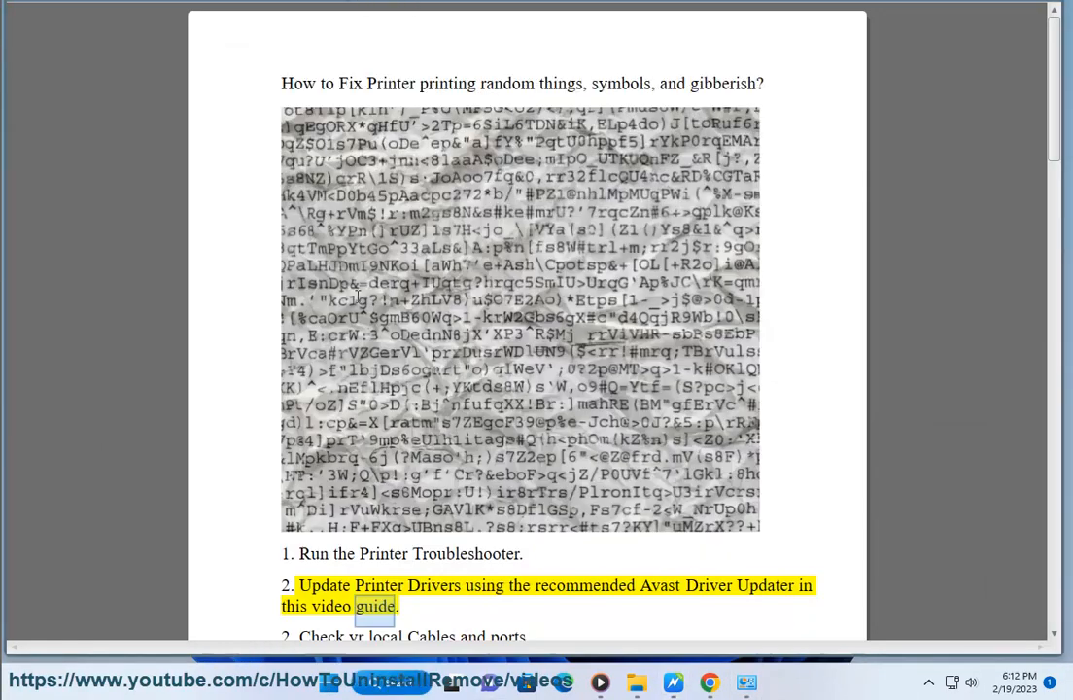
Start a fresh driver scan with Scan Again.
click(399, 377)
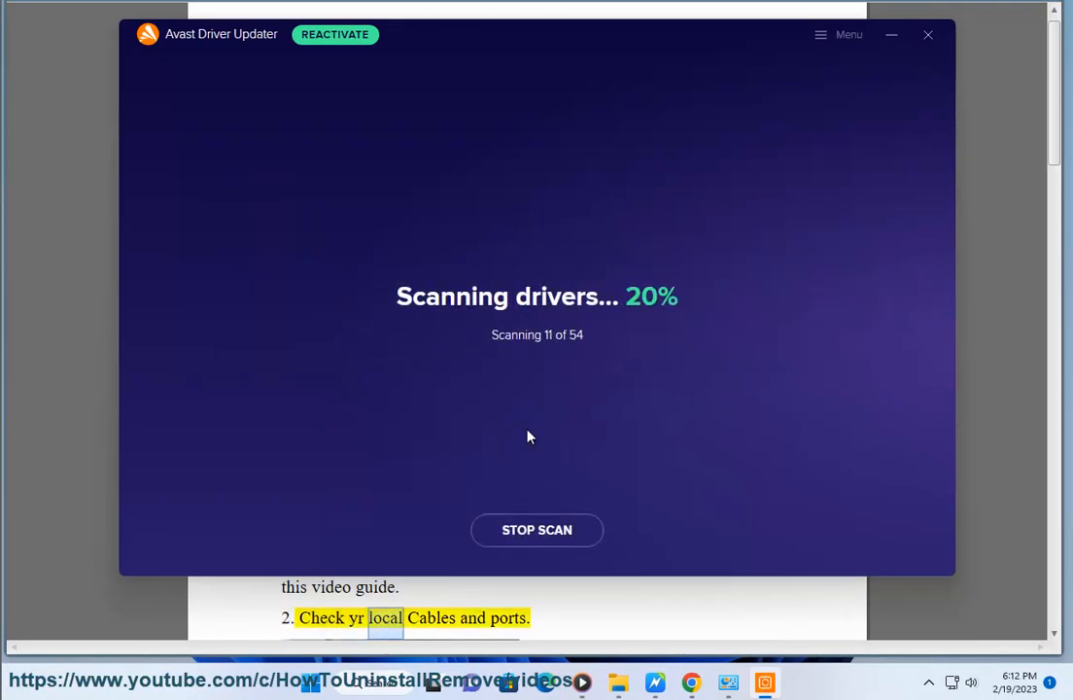